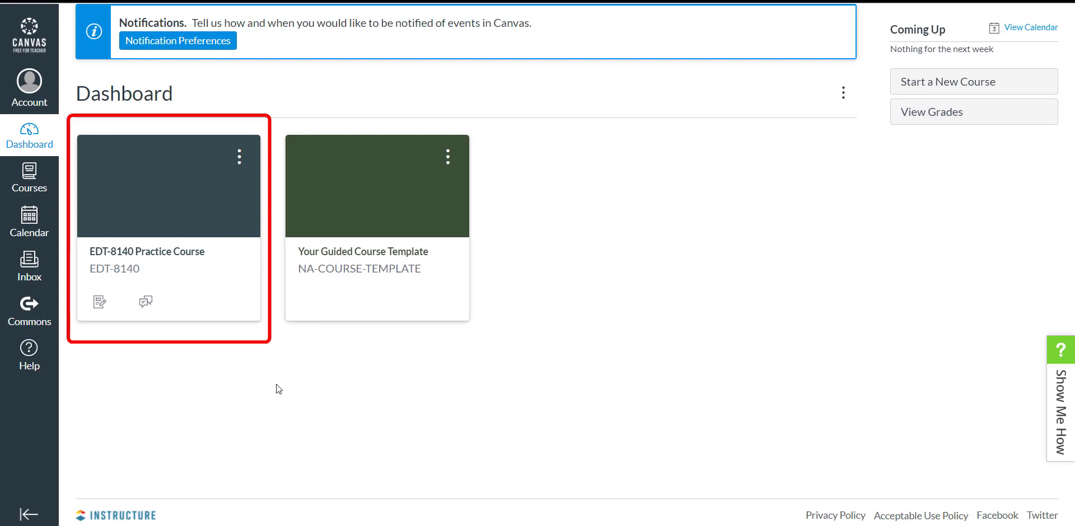
# - In the EDT-8140 Practice Course's modules, create a new module named Week 1 without a lock date
pyautogui.click(180, 258)
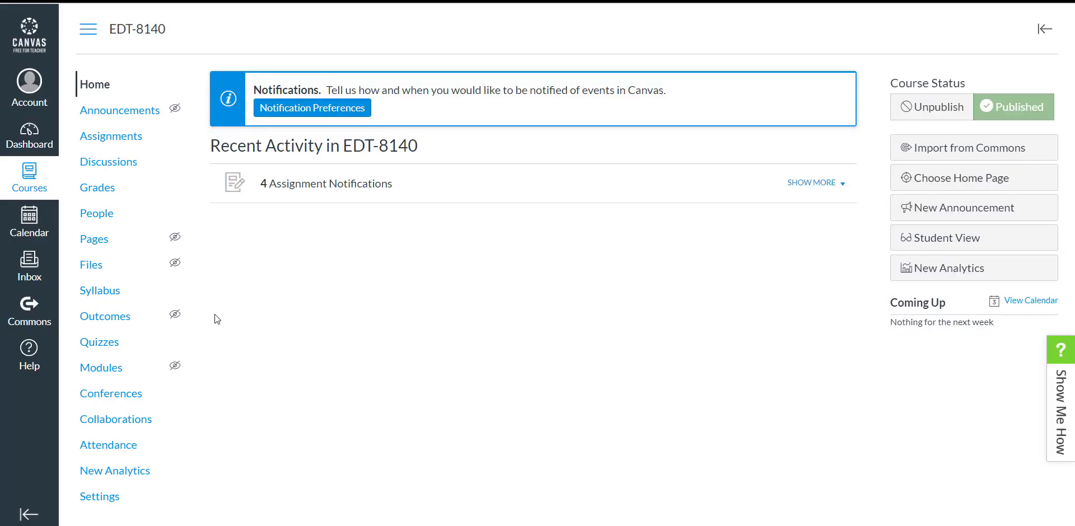
pyautogui.click(110, 374)
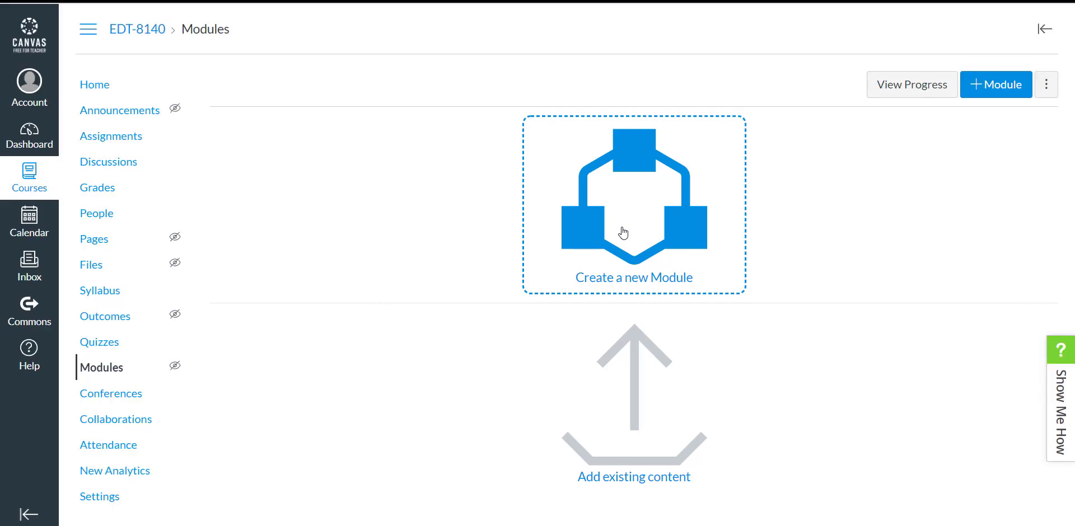
pyautogui.click(623, 233)
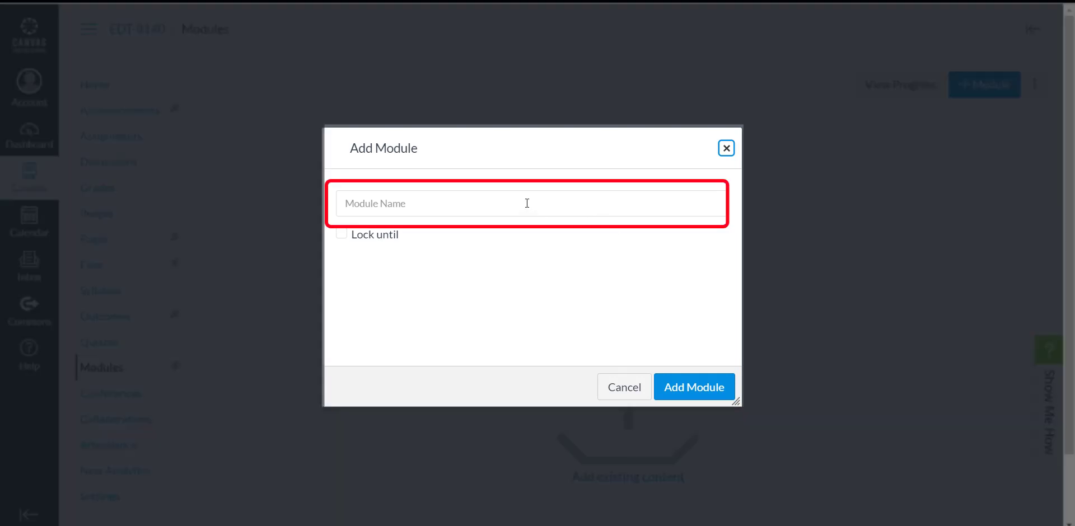
pyautogui.click(527, 203)
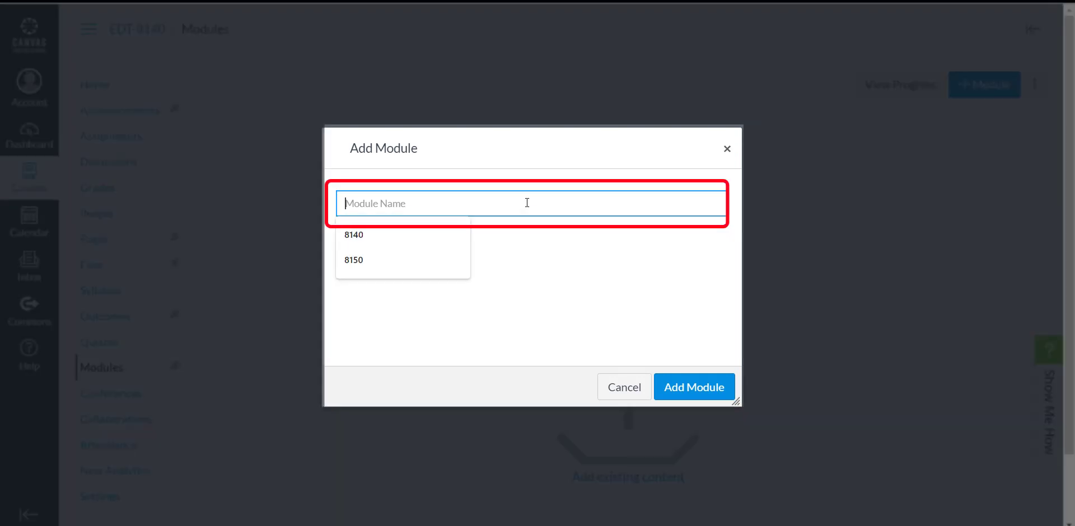
pyautogui.write('W')
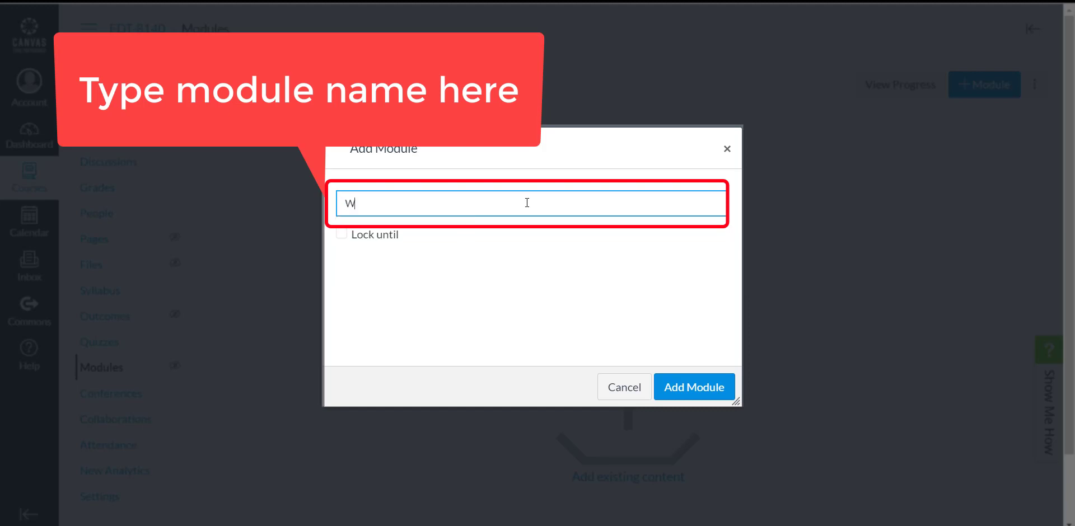
pyautogui.write('eek 1')
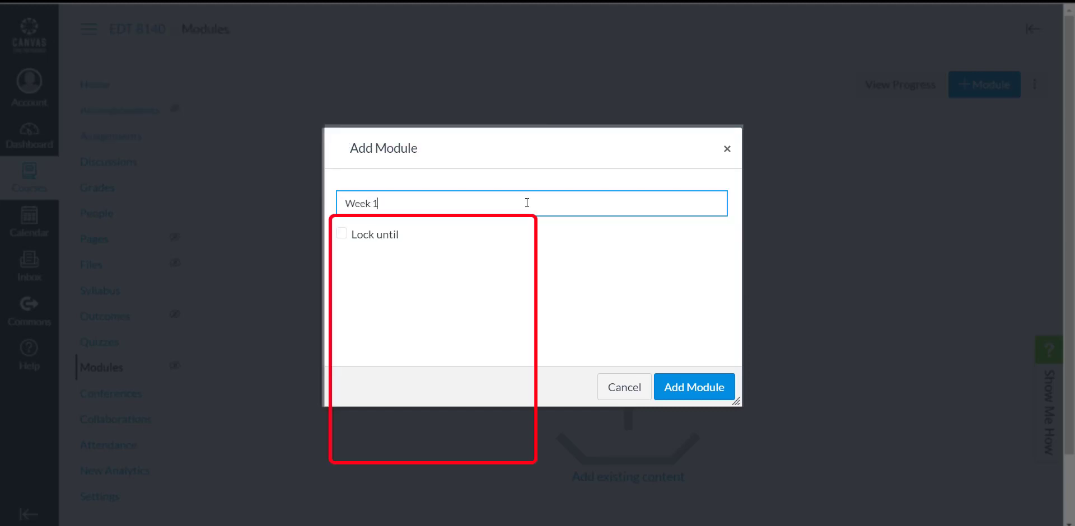
pyautogui.click(341, 233)
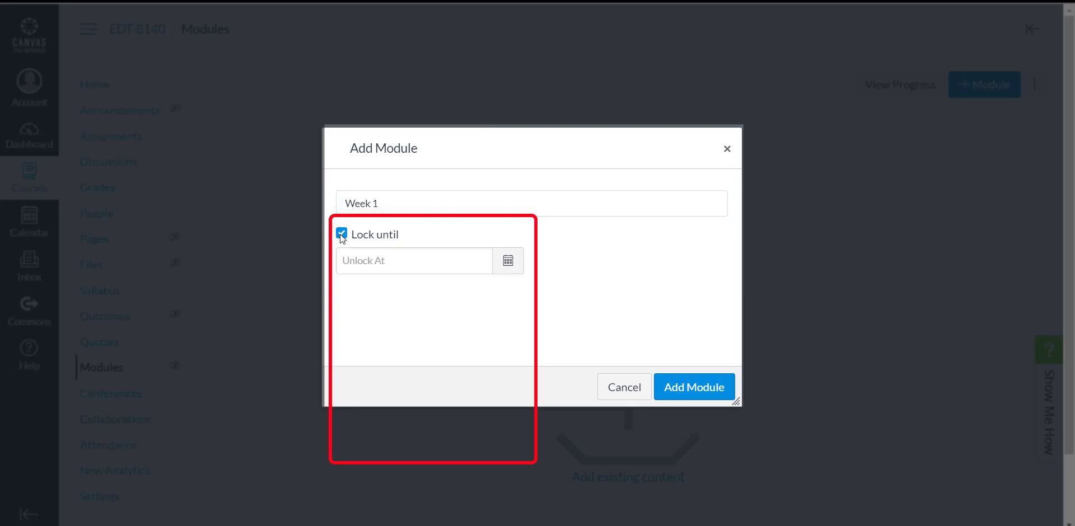
pyautogui.click(508, 261)
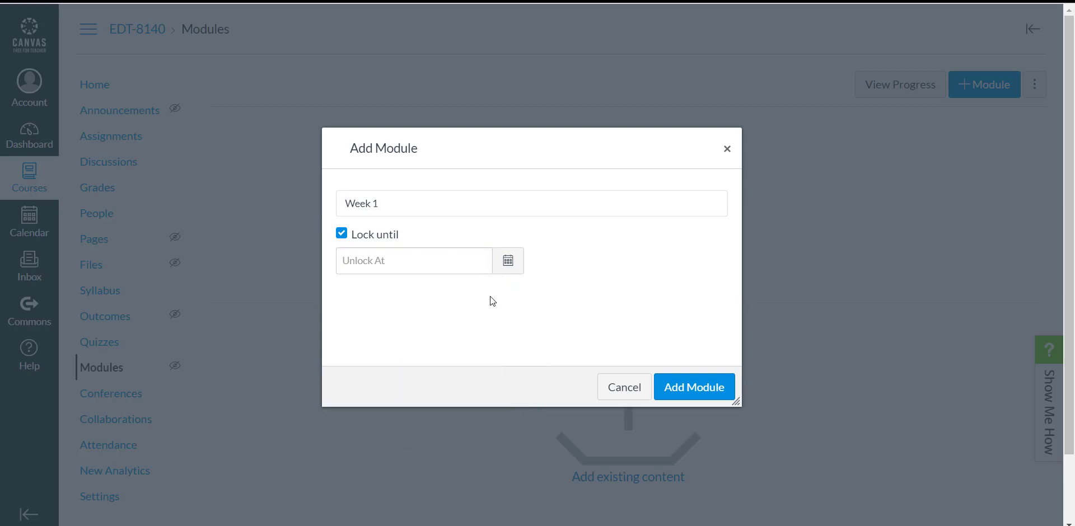
pyautogui.click(341, 233)
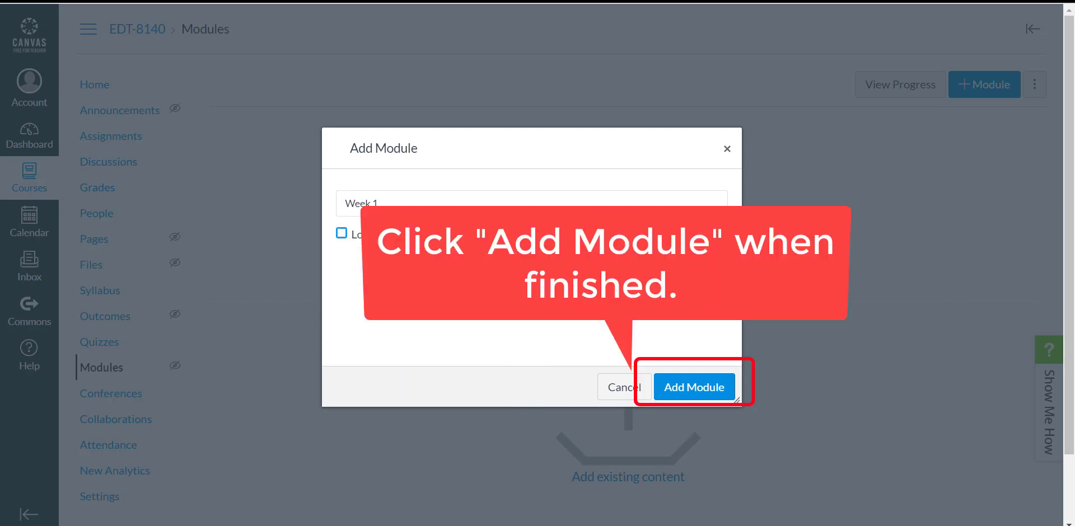
pyautogui.click(695, 392)
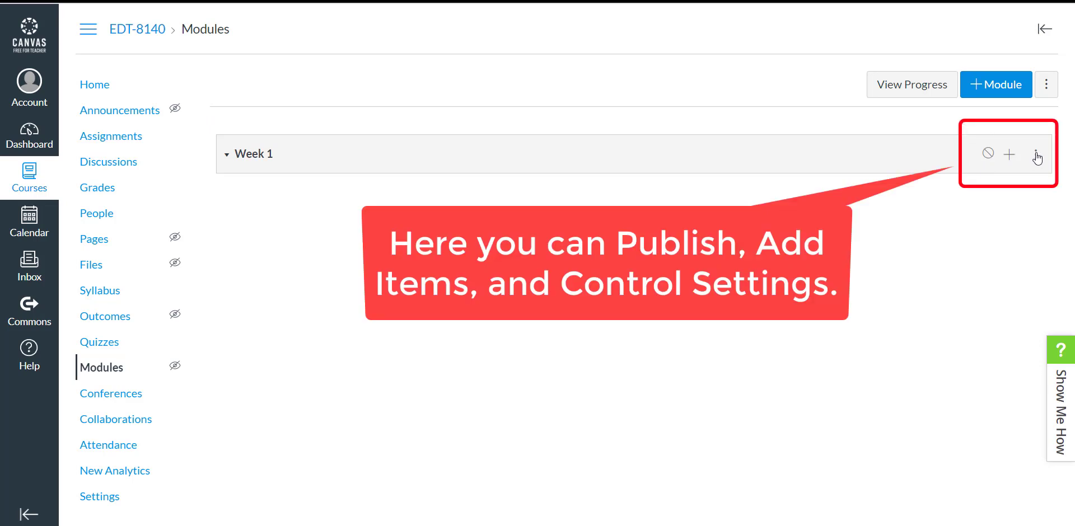
pyautogui.click(1036, 156)
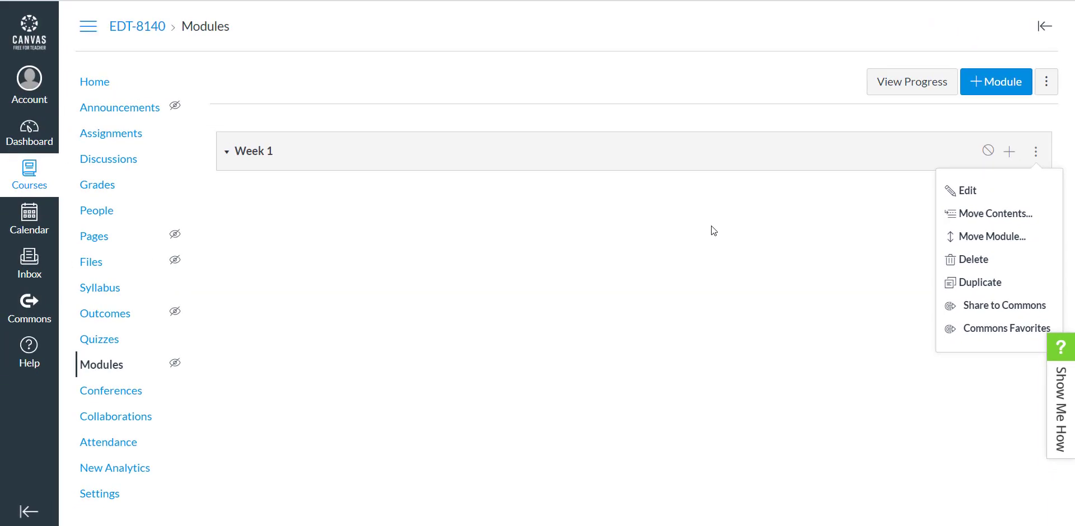
pyautogui.click(712, 227)
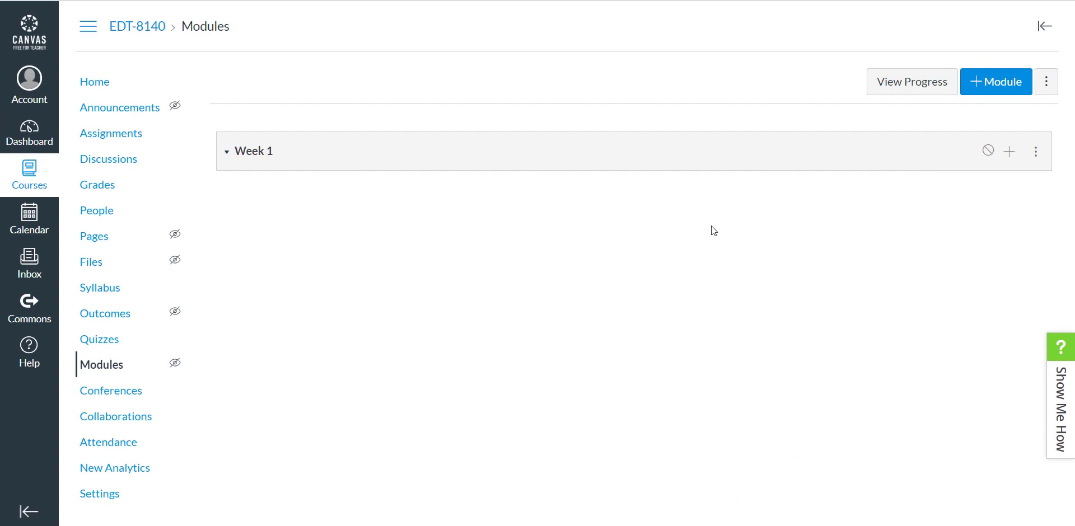
# - Add a text header item reading Homework to the Week 1 module
pyautogui.click(1009, 152)
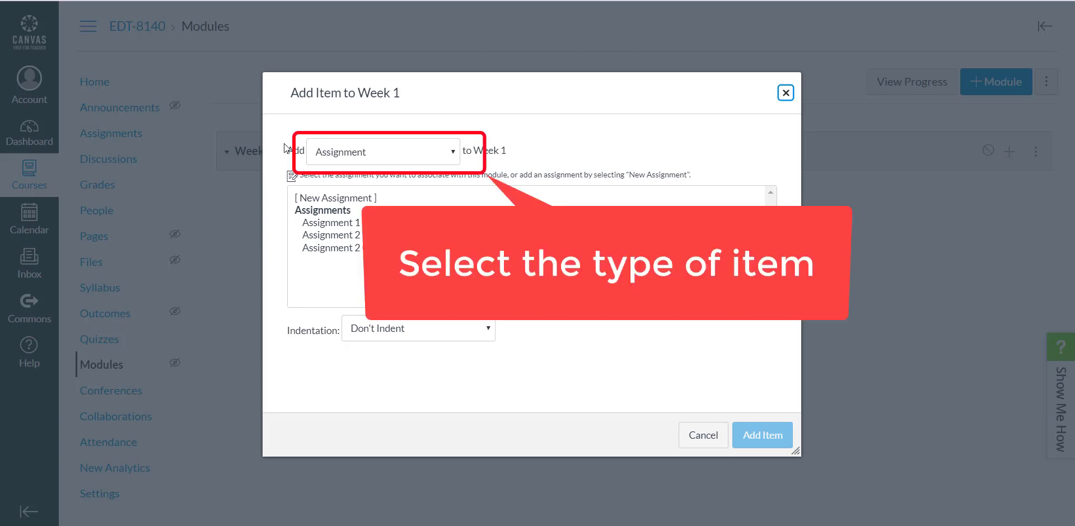
pyautogui.click(452, 153)
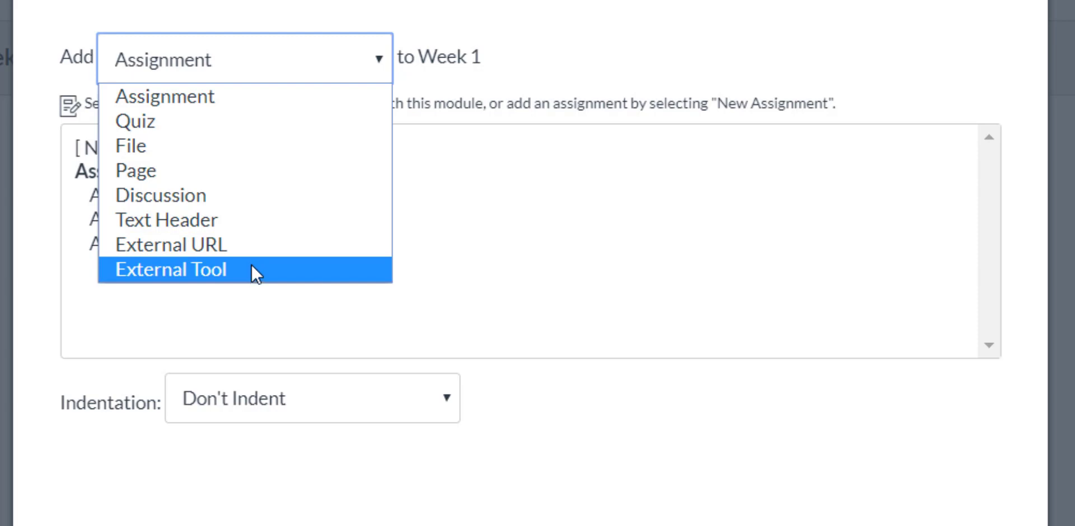
pyautogui.click(238, 96)
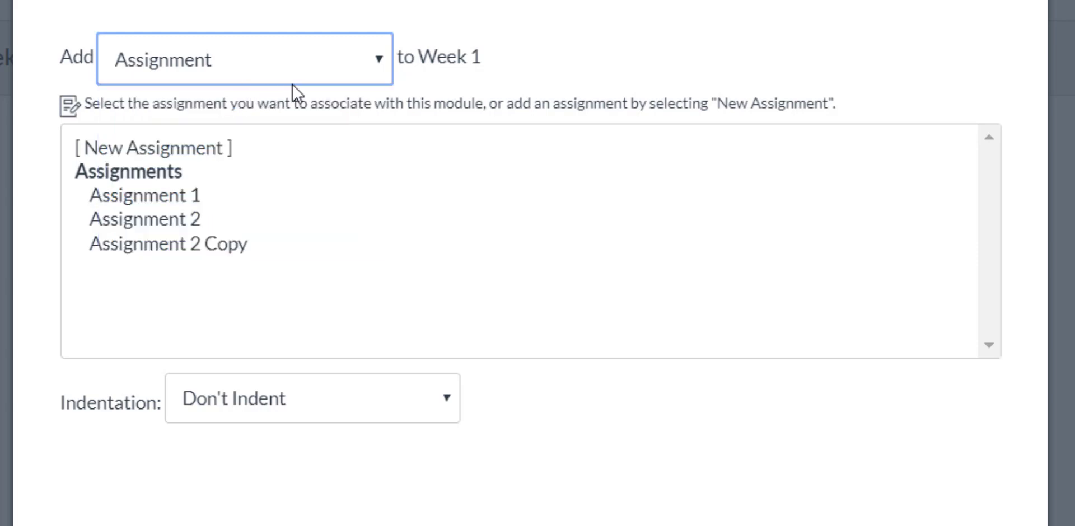
pyautogui.click(377, 60)
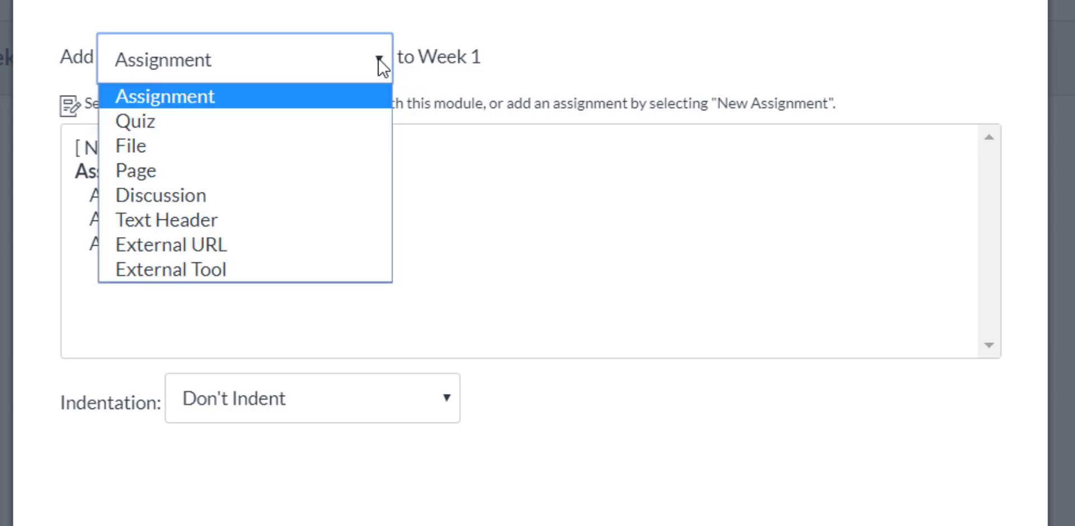
pyautogui.click(334, 213)
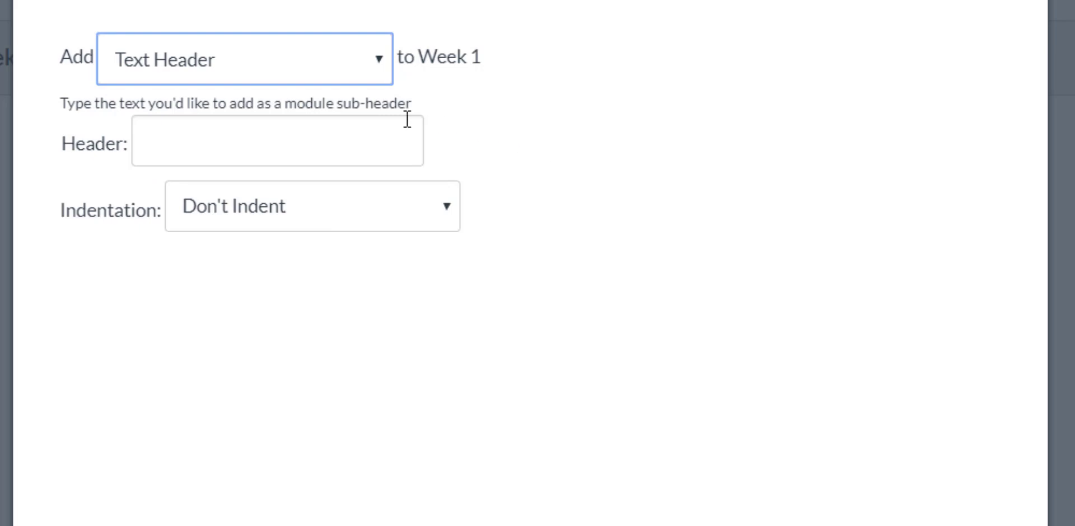
pyautogui.click(289, 137)
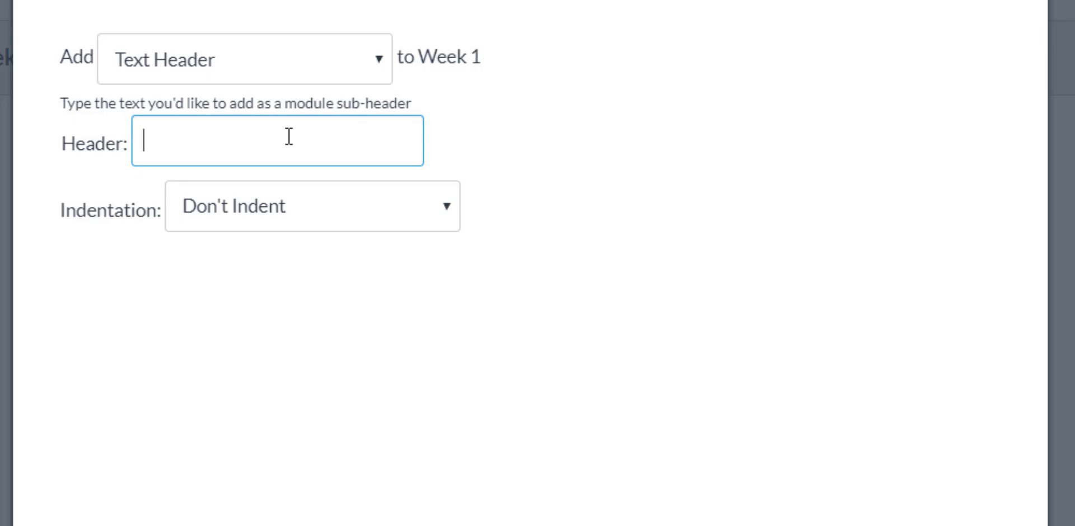
pyautogui.write('Homw')
pyautogui.press('BackSpace')
pyautogui.write('ework')
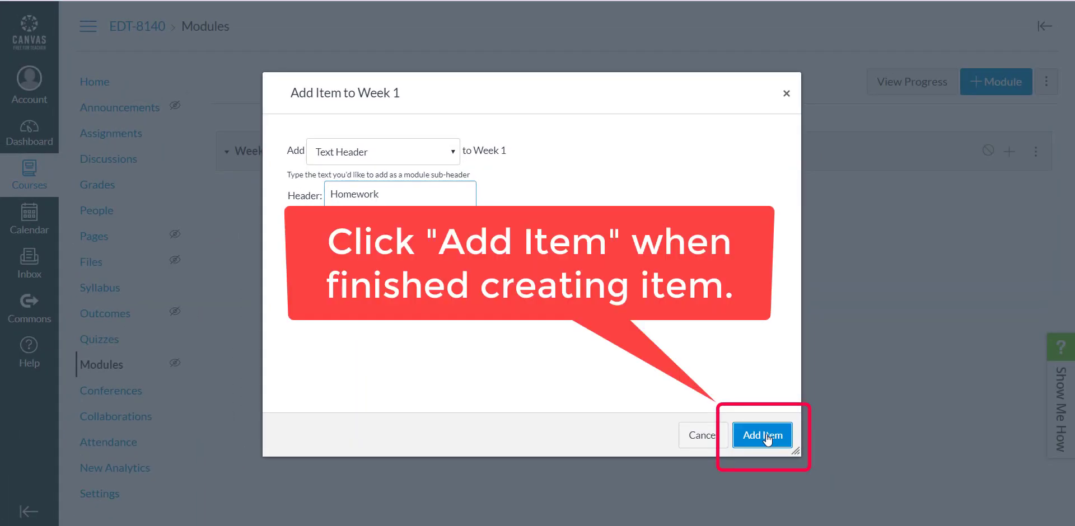
pyautogui.click(768, 439)
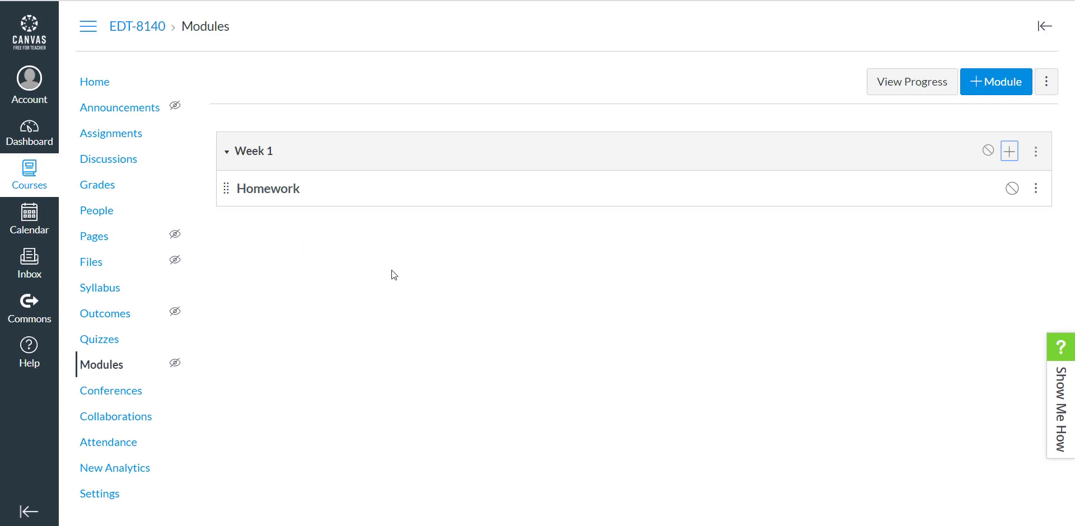
# - Add the existing Assignment 1 to the Week 1 module with an indentation of 1 level
pyautogui.click(1013, 161)
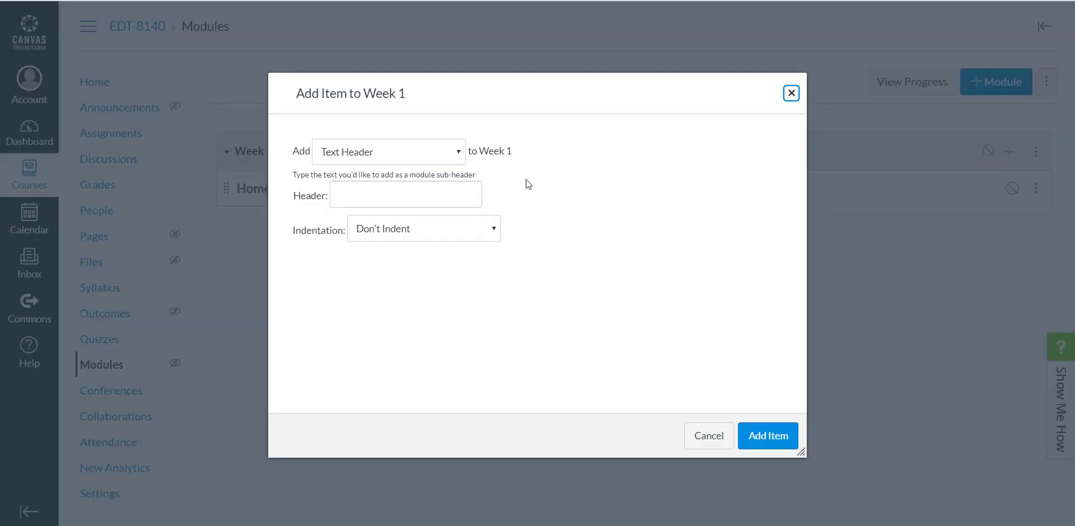
pyautogui.click(461, 152)
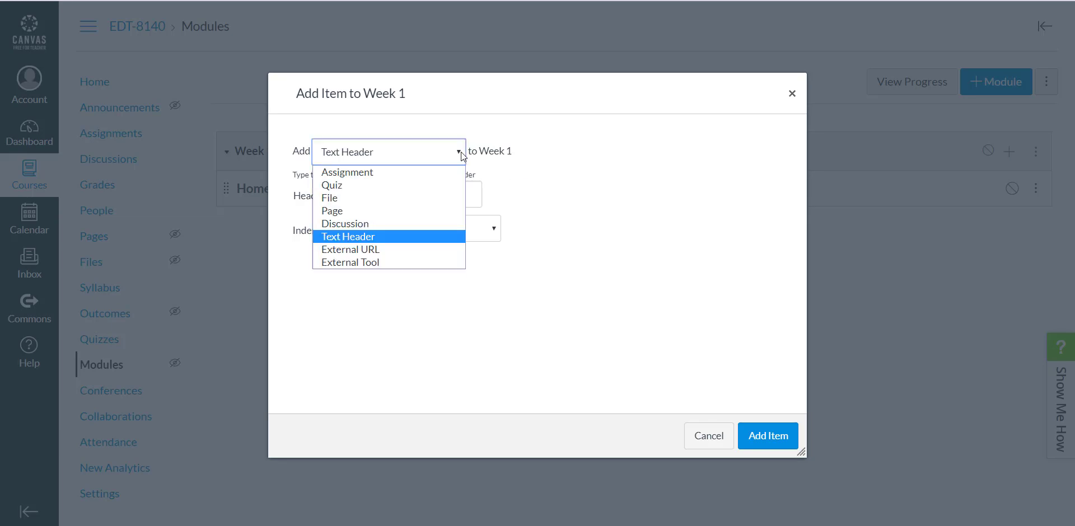
pyautogui.click(441, 172)
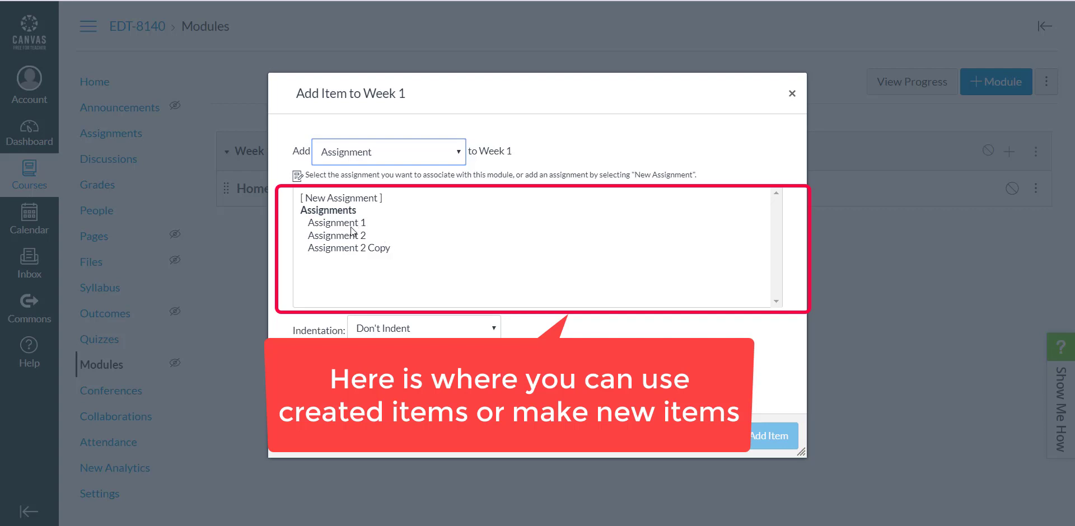
pyautogui.click(366, 199)
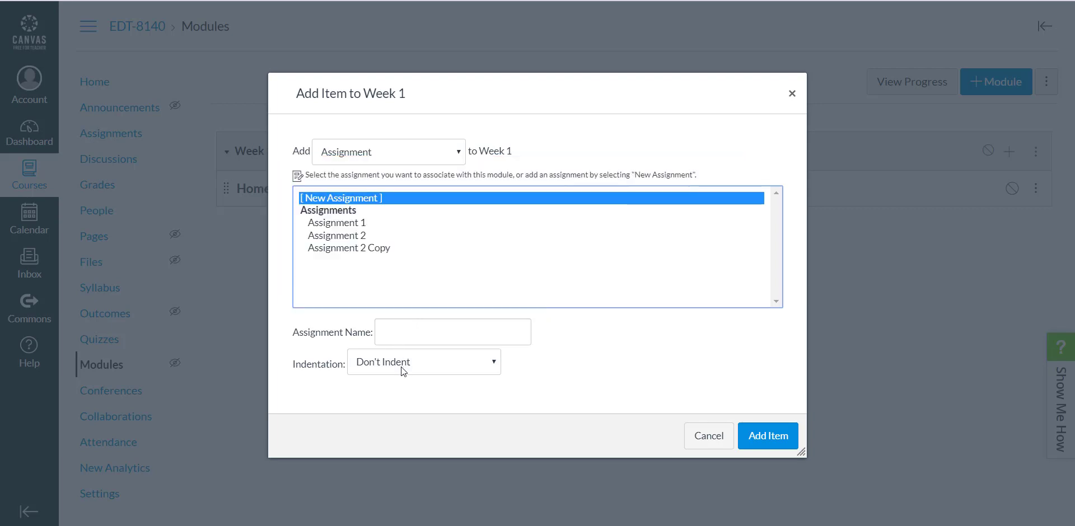
pyautogui.click(350, 223)
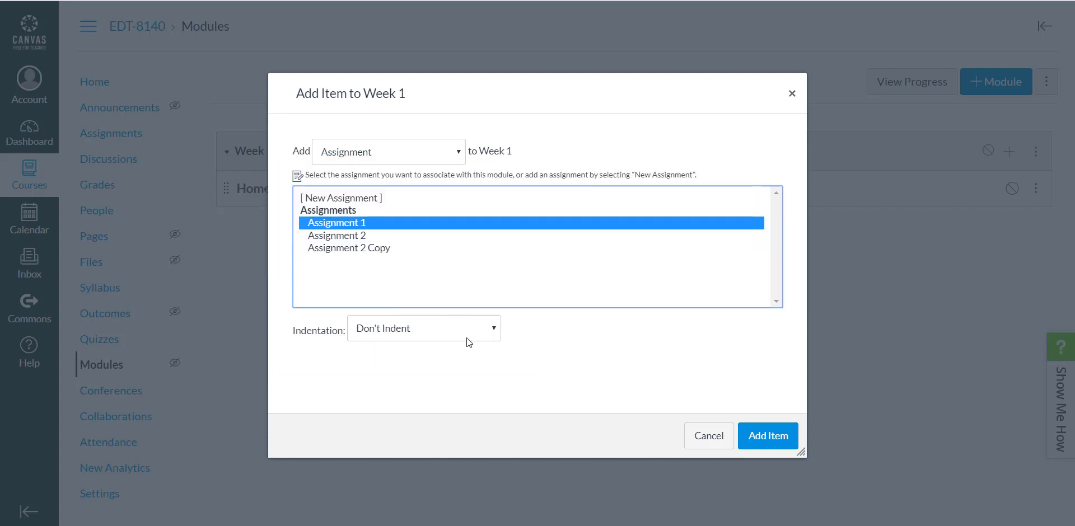
pyautogui.click(496, 328)
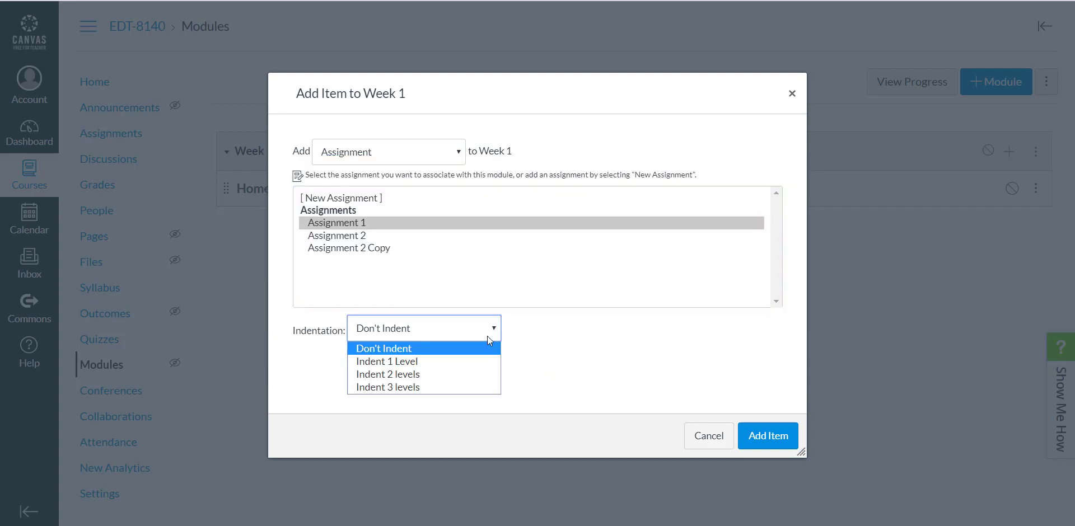
pyautogui.click(470, 362)
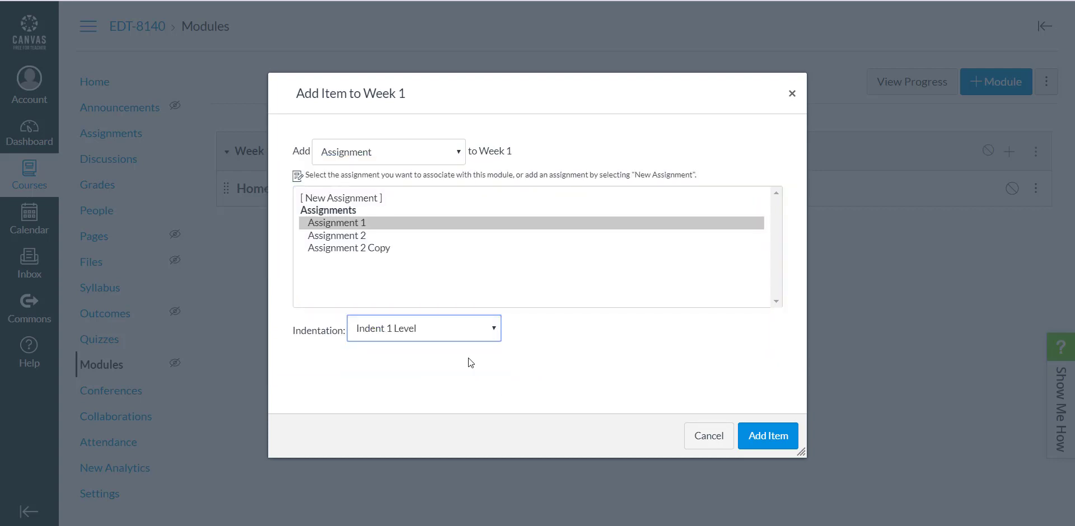
pyautogui.click(770, 439)
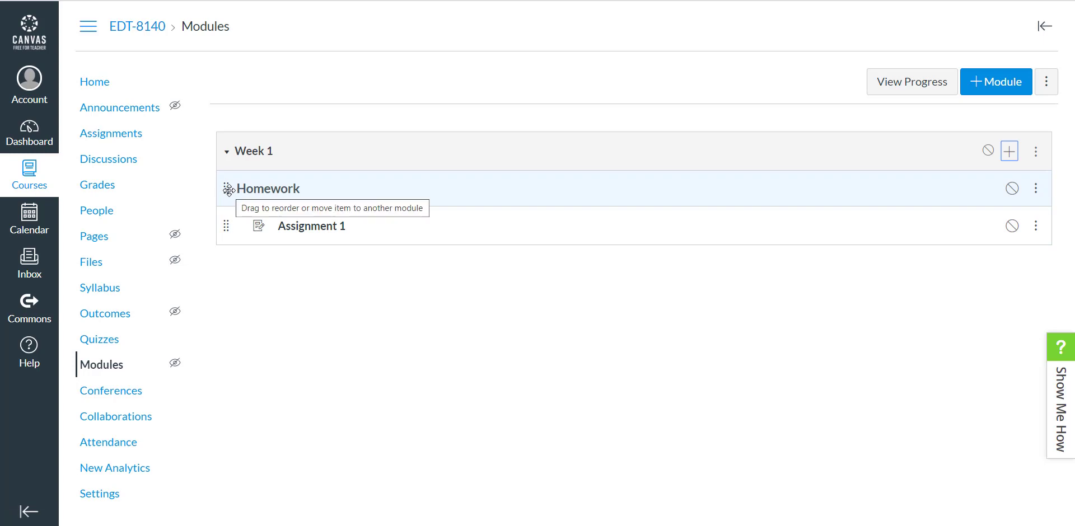
# - Move the Homework header below Assignment 1 in Week 1 and back above it
pyautogui.moveTo(229, 189); pyautogui.dragTo(225, 235)
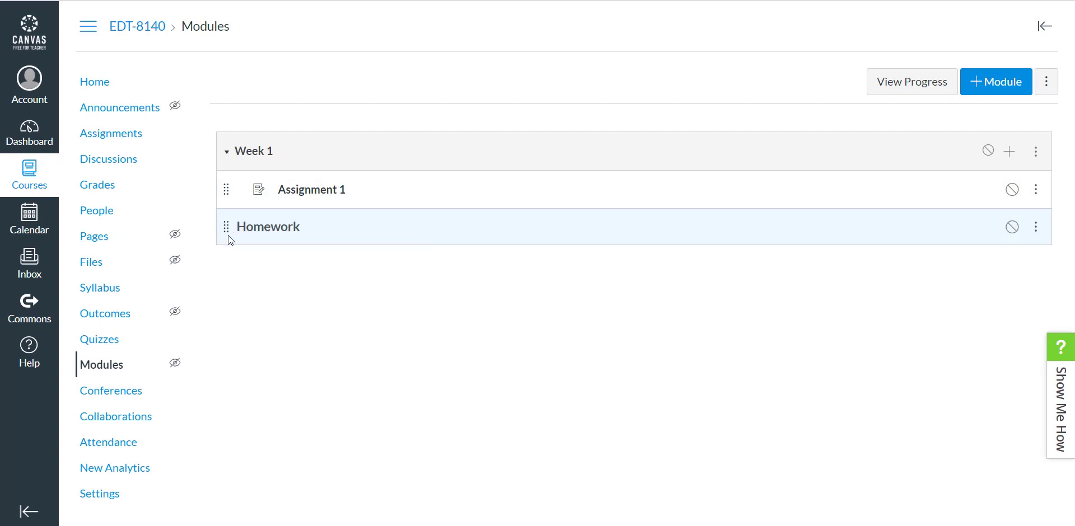
pyautogui.moveTo(227, 226); pyautogui.dragTo(222, 186)
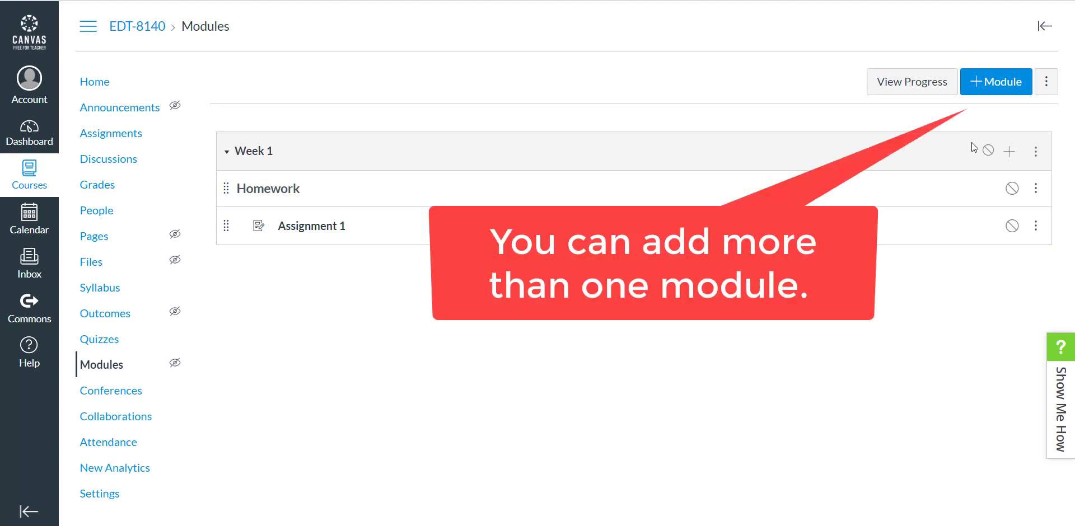
# - Create a new module named Week 2 with Week 1 as its prerequisite and no lock date
pyautogui.click(995, 85)
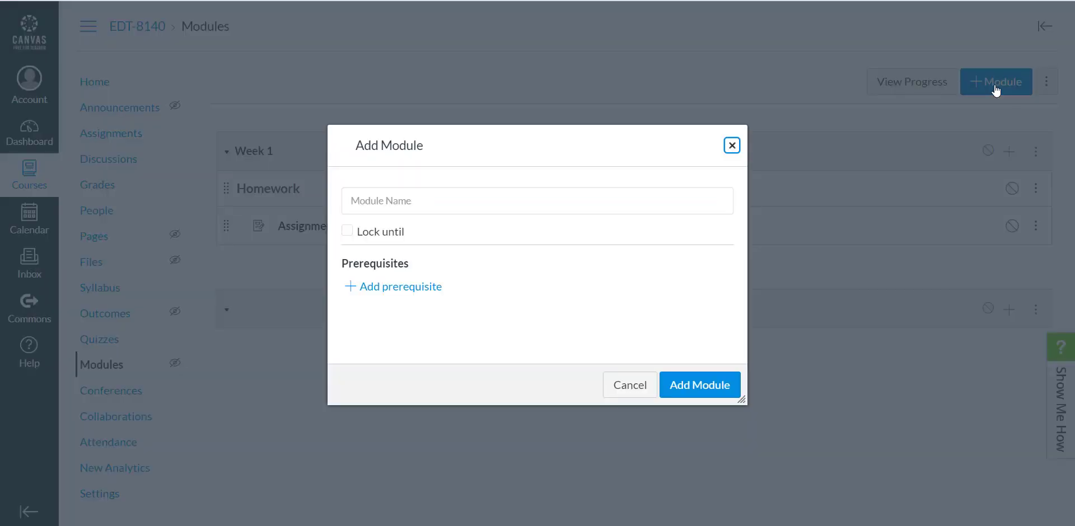
pyautogui.click(440, 208)
pyautogui.write('We')
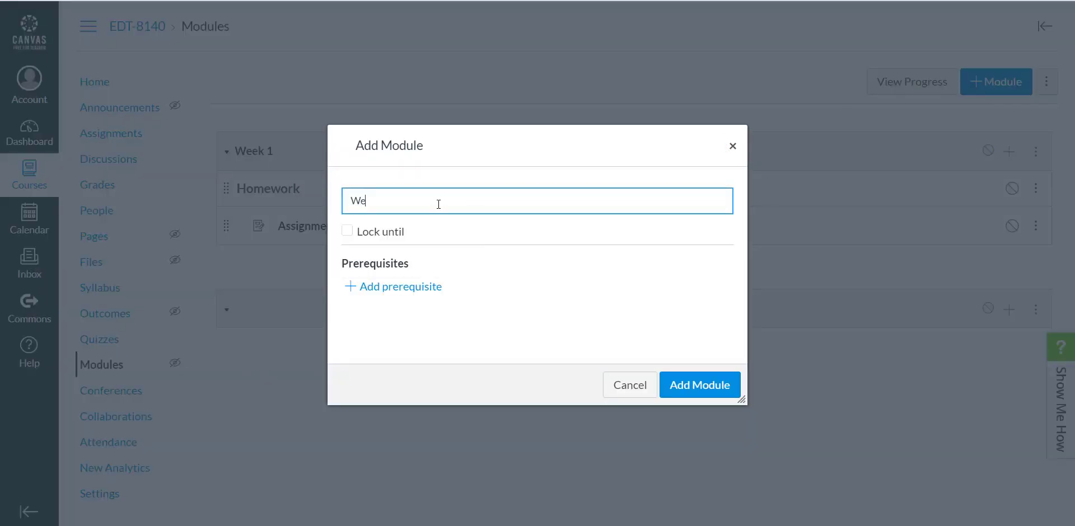
pyautogui.write('ek 2')
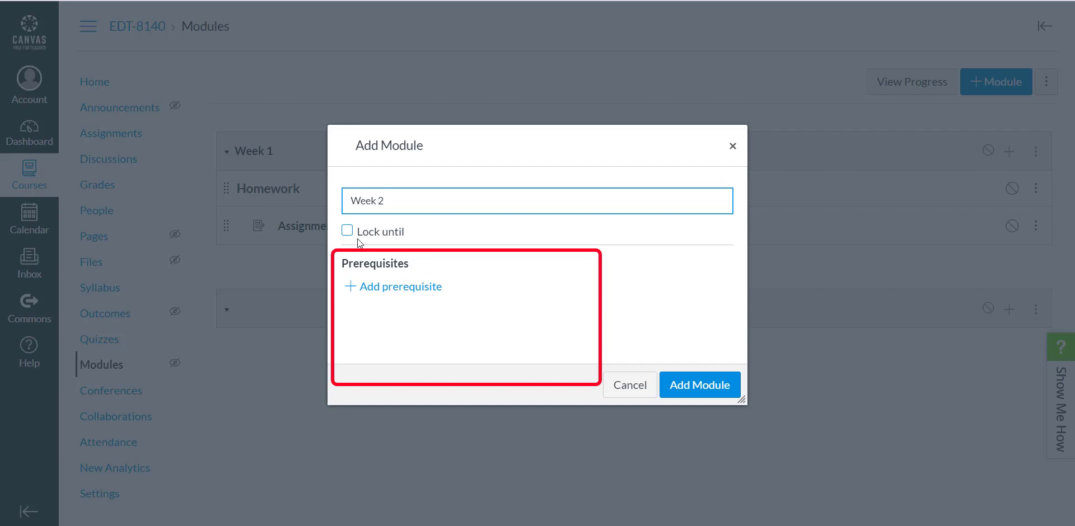
pyautogui.click(409, 288)
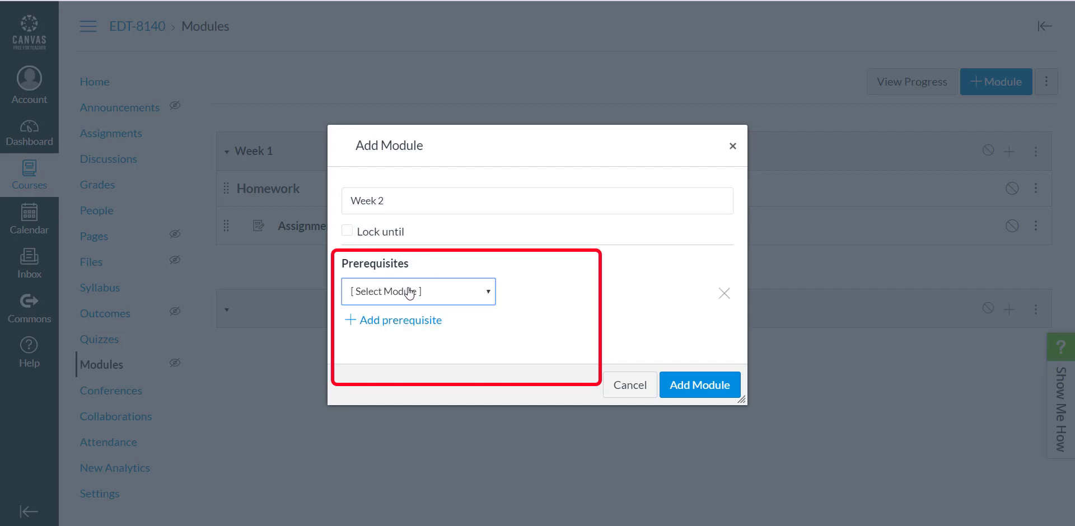
pyautogui.click(489, 294)
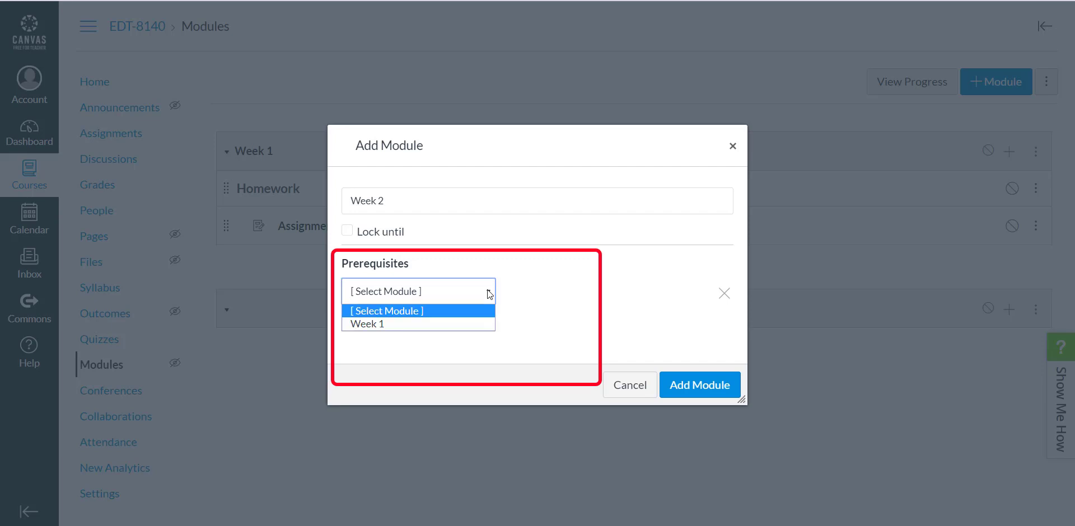
pyautogui.click(472, 326)
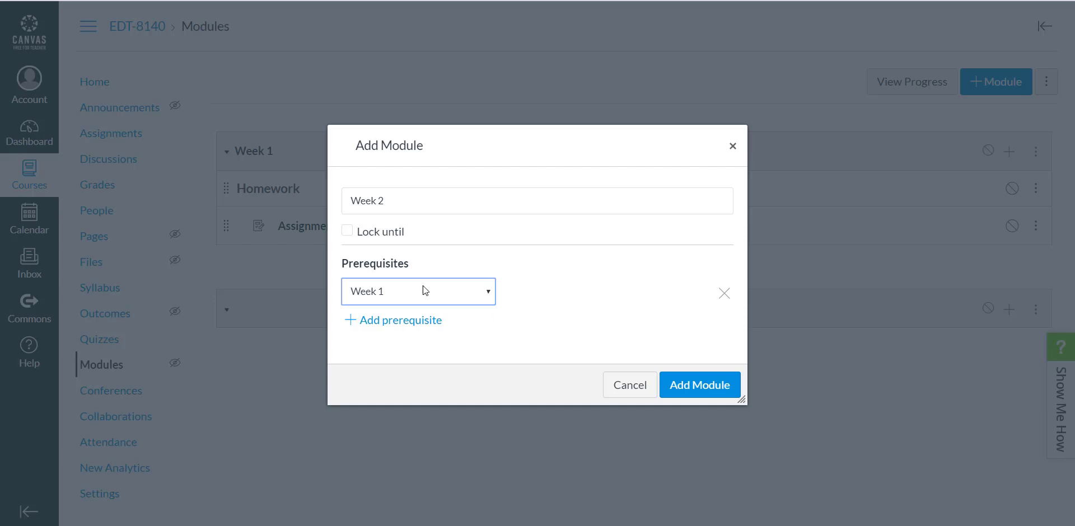
pyautogui.click(704, 394)
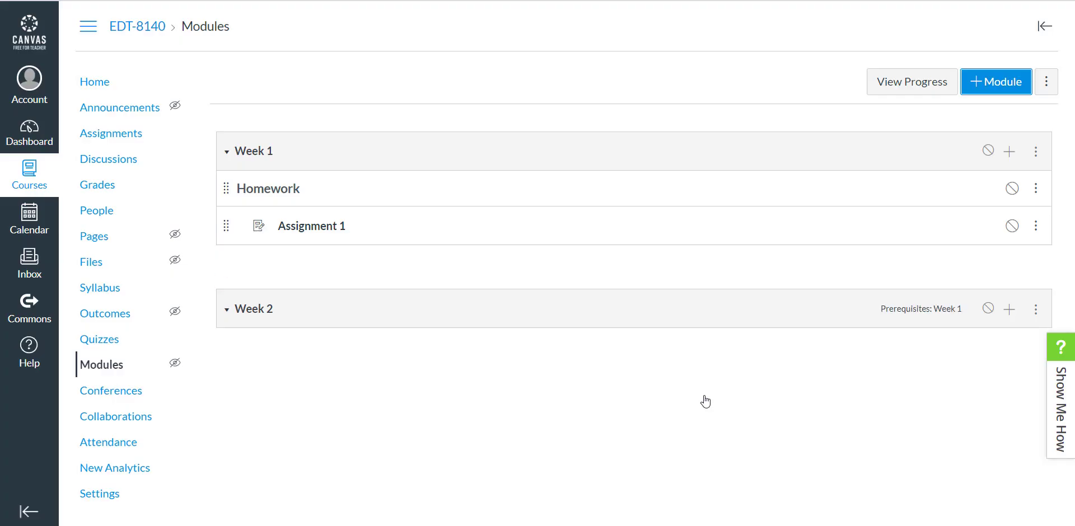
# - Add the existing Assignment 1 to the Week 2 module with an indentation of 1 level
pyautogui.click(1009, 309)
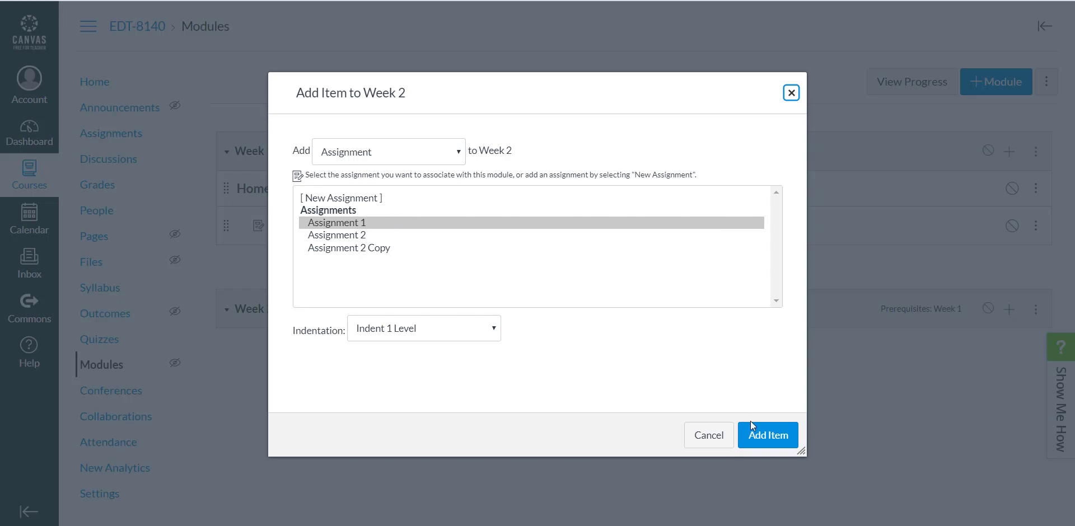
pyautogui.click(763, 435)
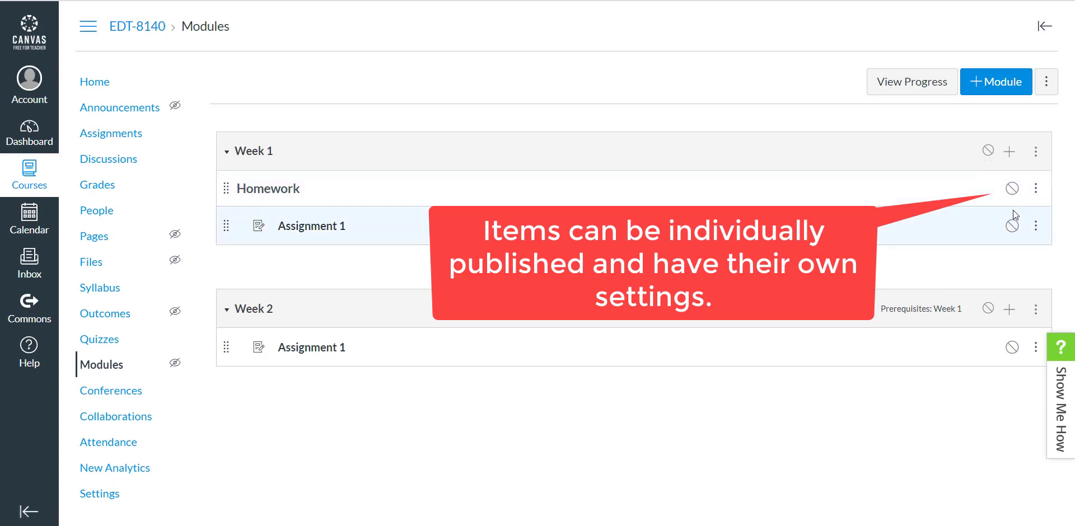
# - Increase the indent of the Homework header in Week 1 by one level and decrease it back again
pyautogui.click(1036, 189)
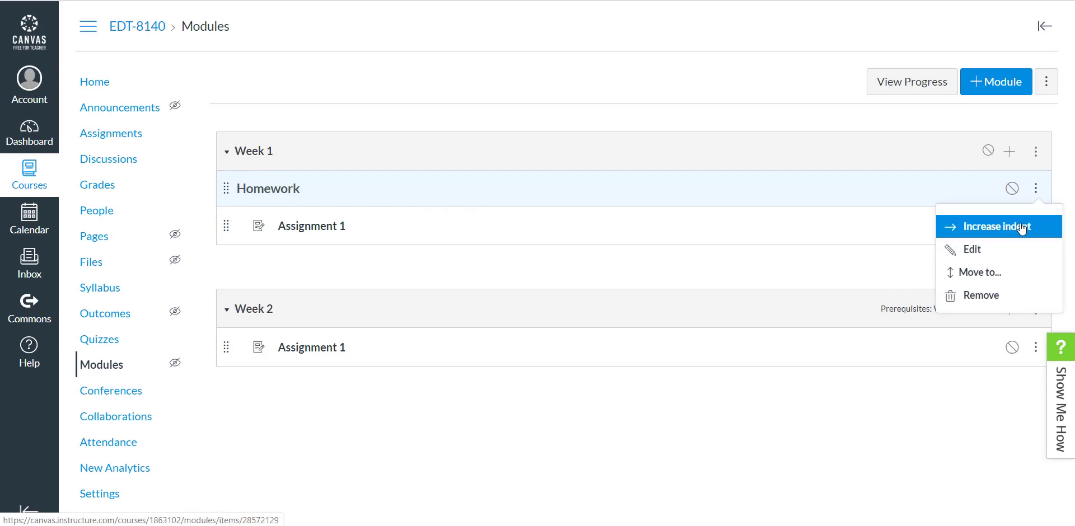
pyautogui.click(1020, 227)
pyautogui.click(1036, 190)
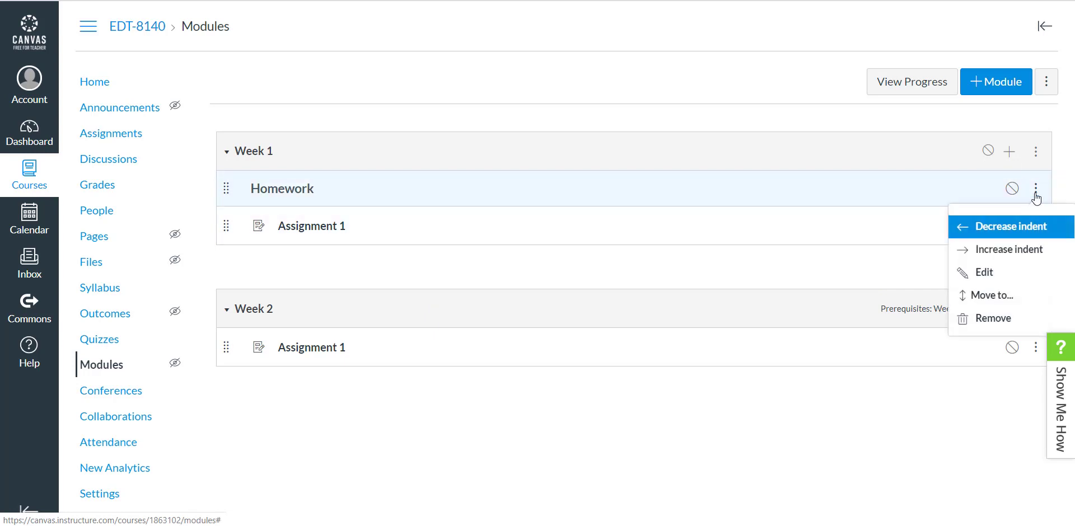
pyautogui.click(1017, 226)
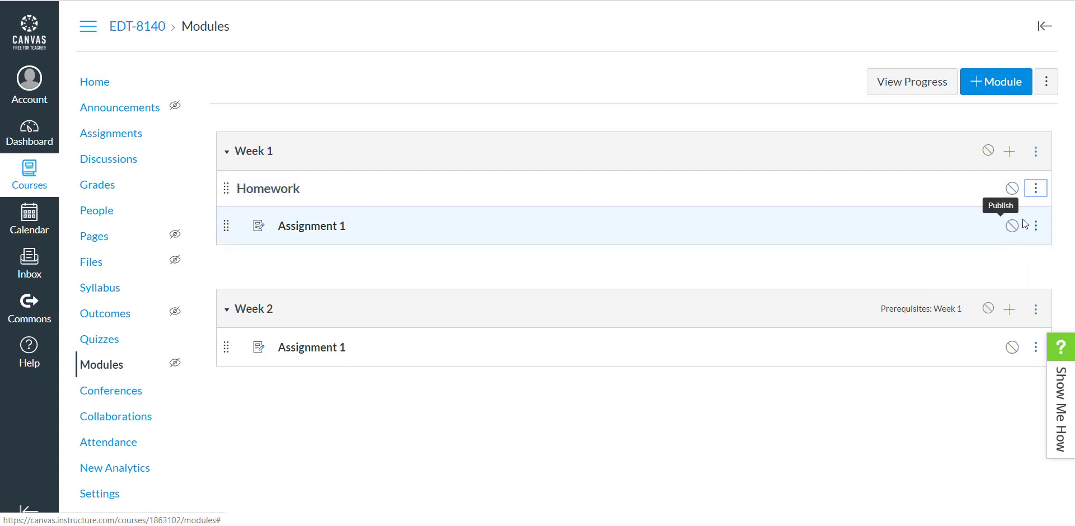
pyautogui.click(1036, 191)
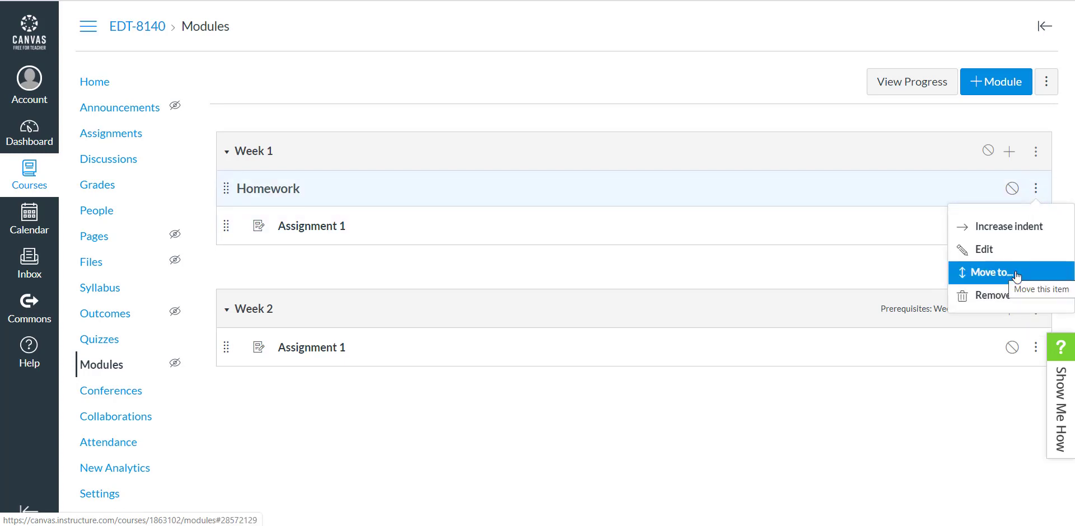
pyautogui.click(855, 271)
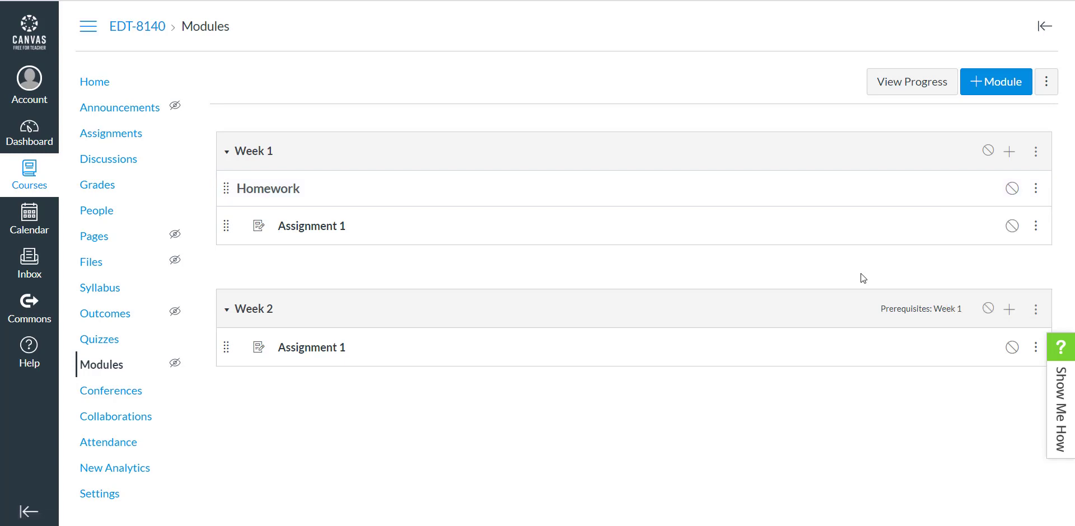
# - Decrease the indent of Assignment 1 in the Week 2 module by one level
pyautogui.click(1035, 349)
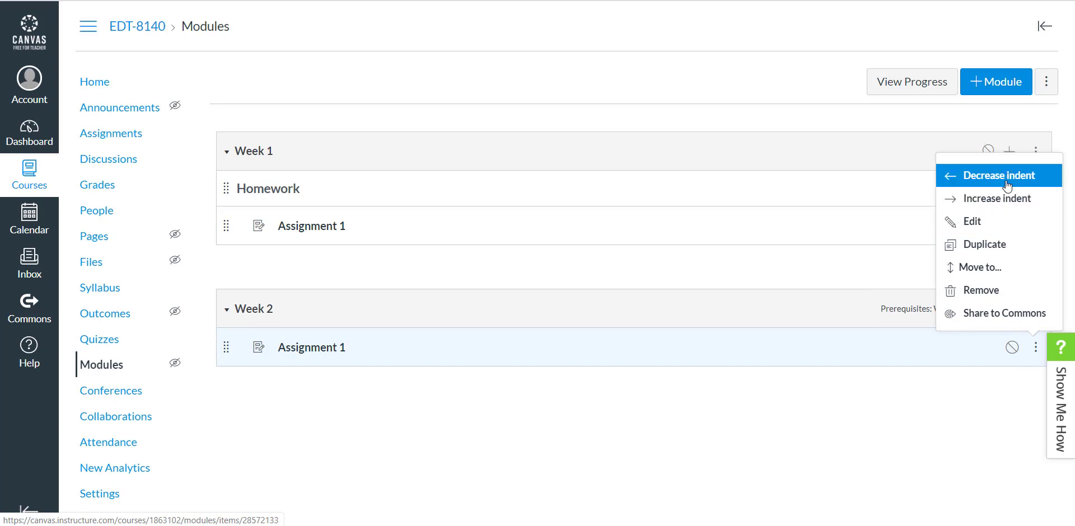
pyautogui.click(1006, 178)
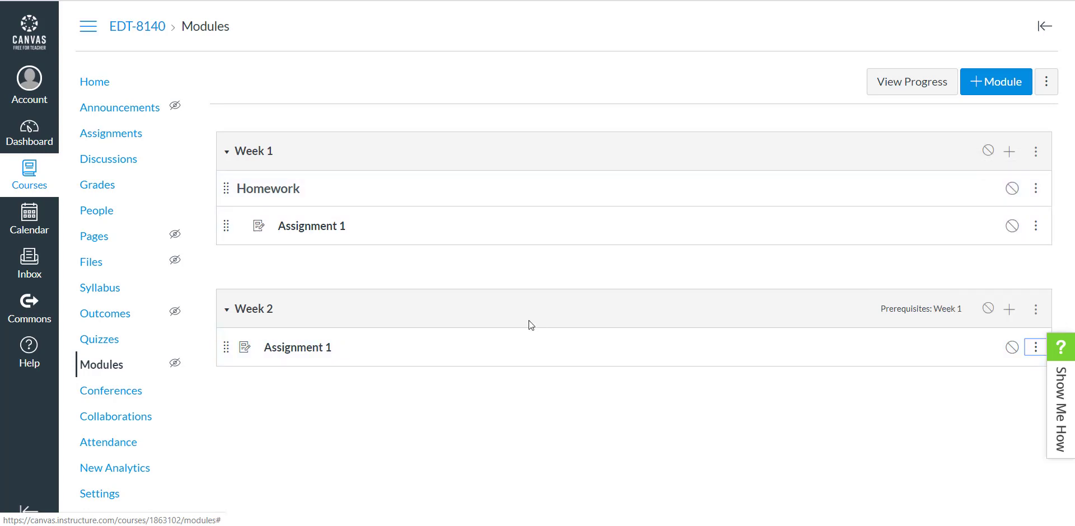